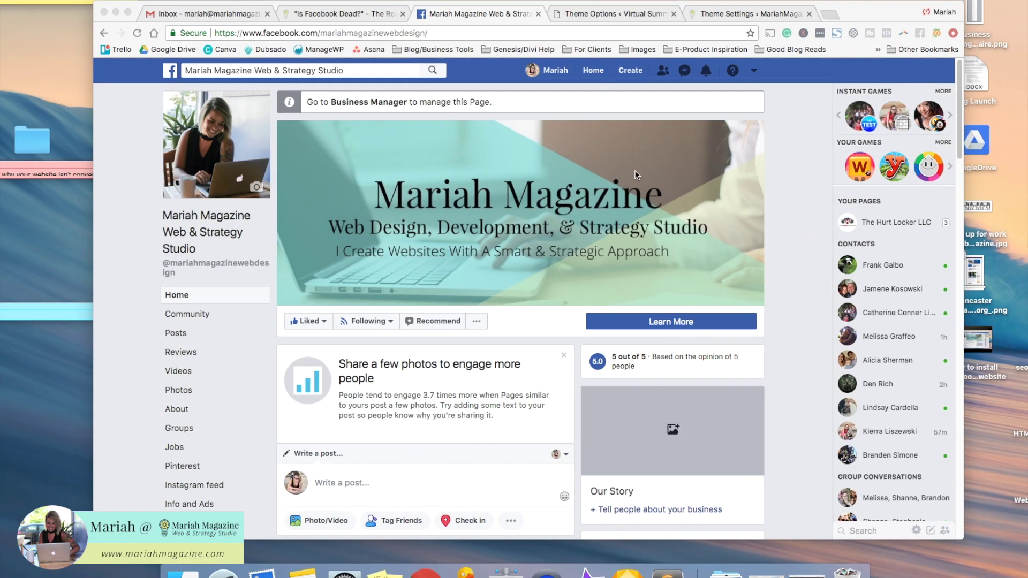
Open the Pixels data sources in Business Manager to show the site's pixel with 1.2k events
click(388, 111)
click(377, 106)
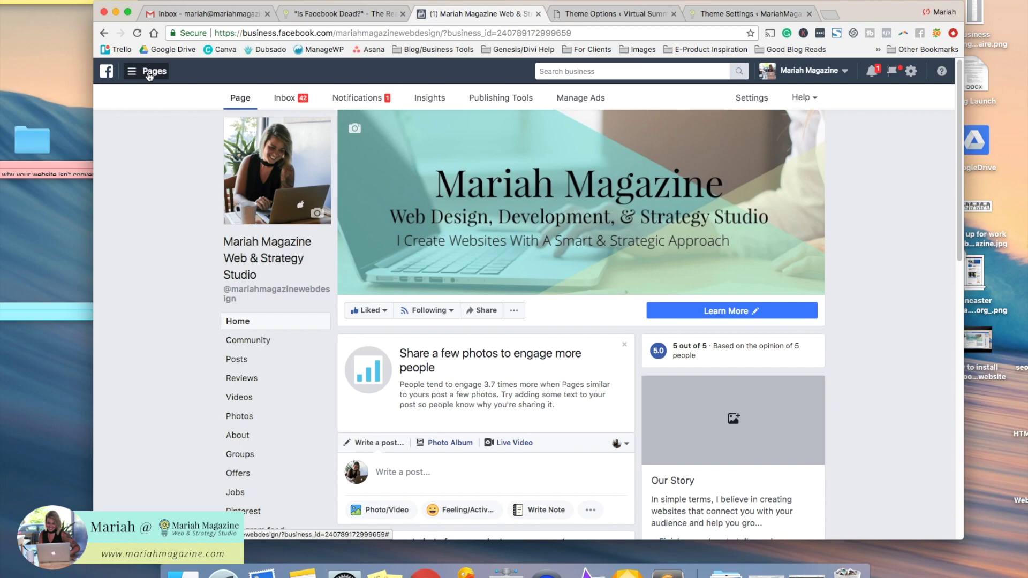
click(150, 76)
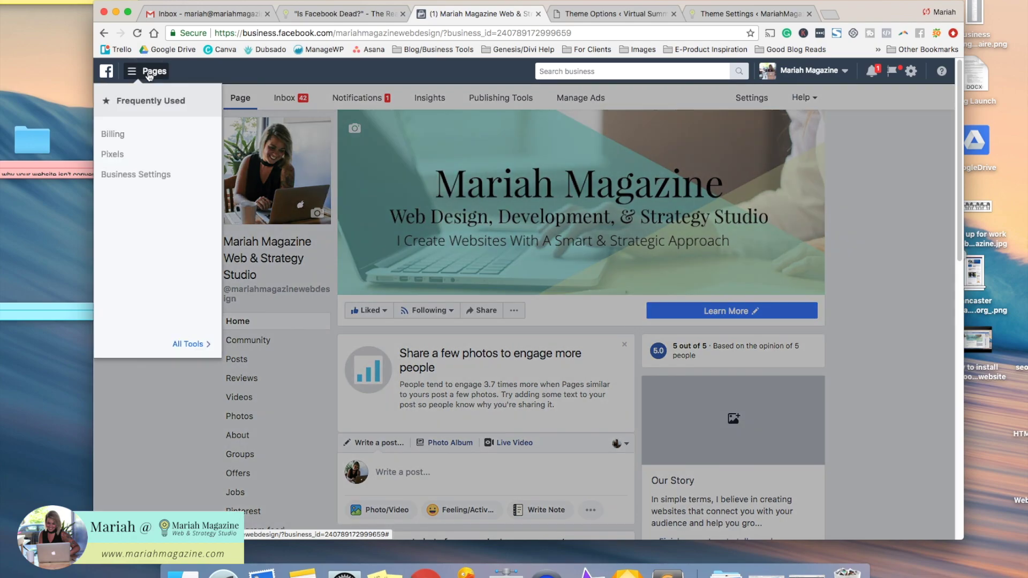
click(113, 155)
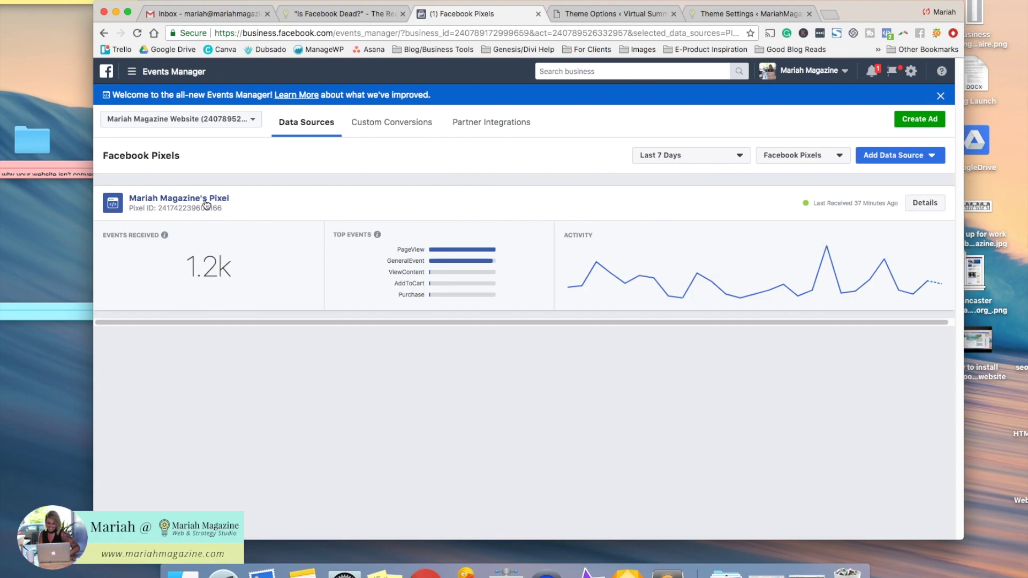
Start the pixel's setup and browse the Email Instructions to a Developer install steps
click(184, 201)
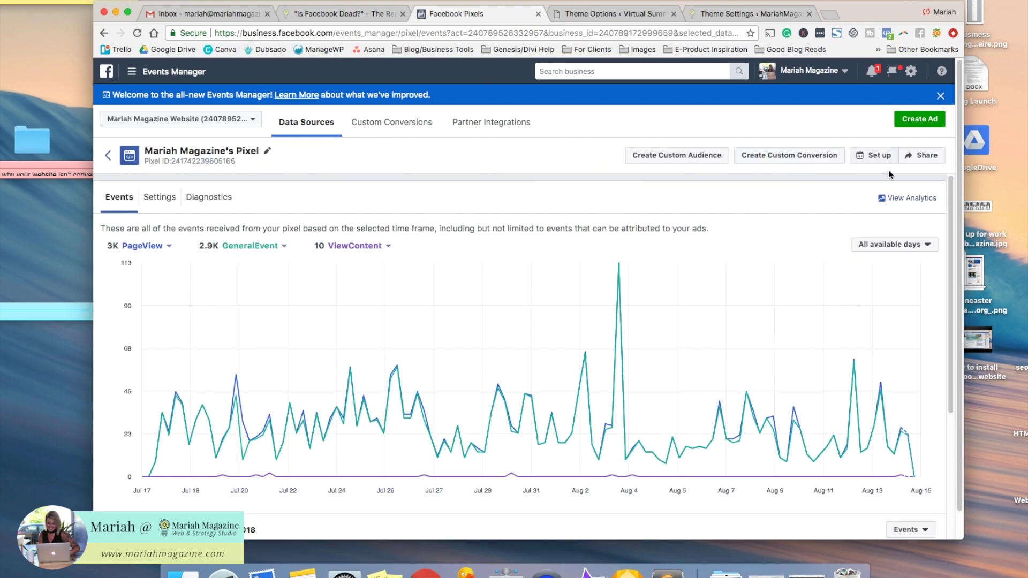
click(876, 159)
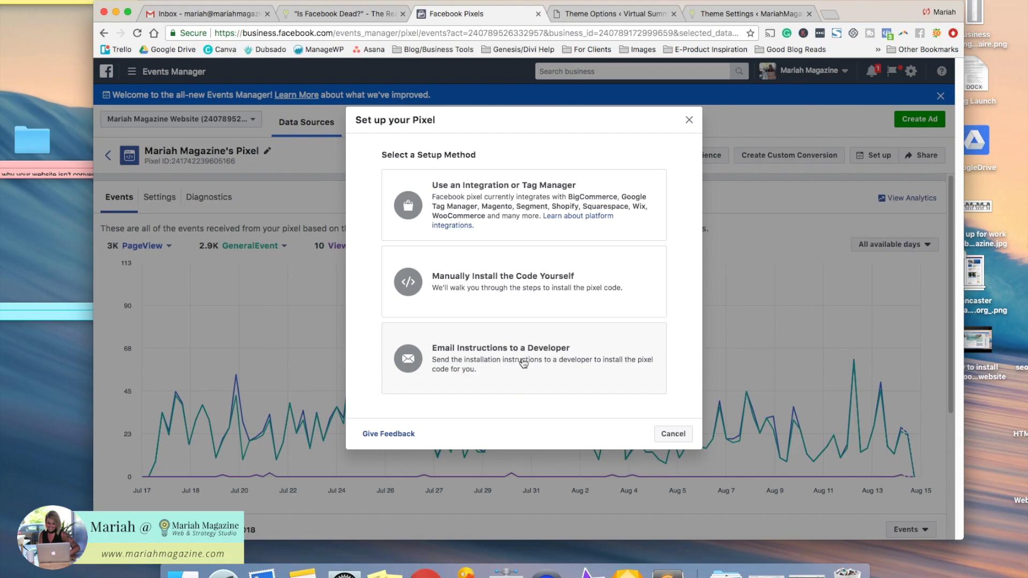
click(509, 361)
scroll(619, 361, down, 10)
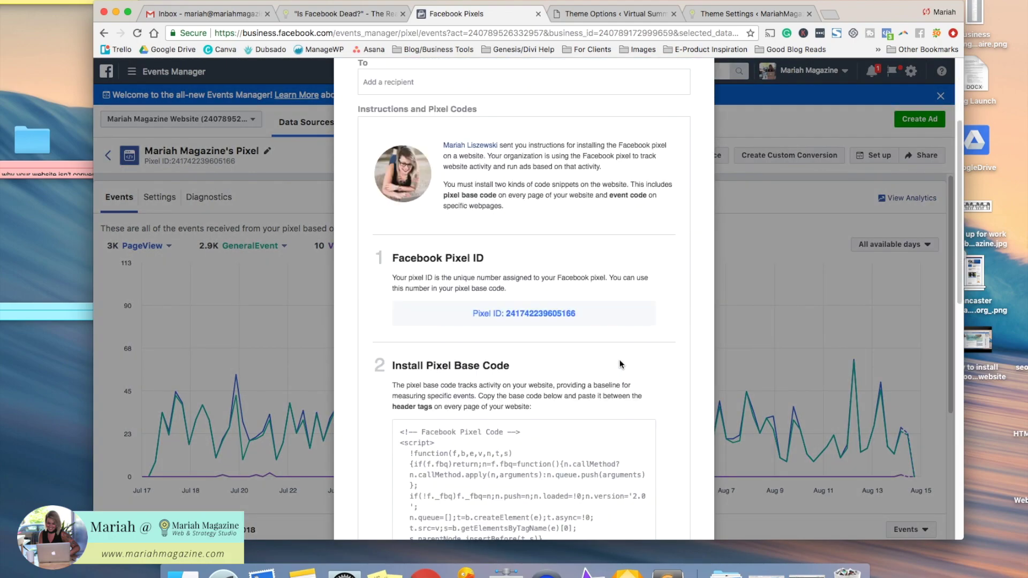
scroll(613, 363, down, 5)
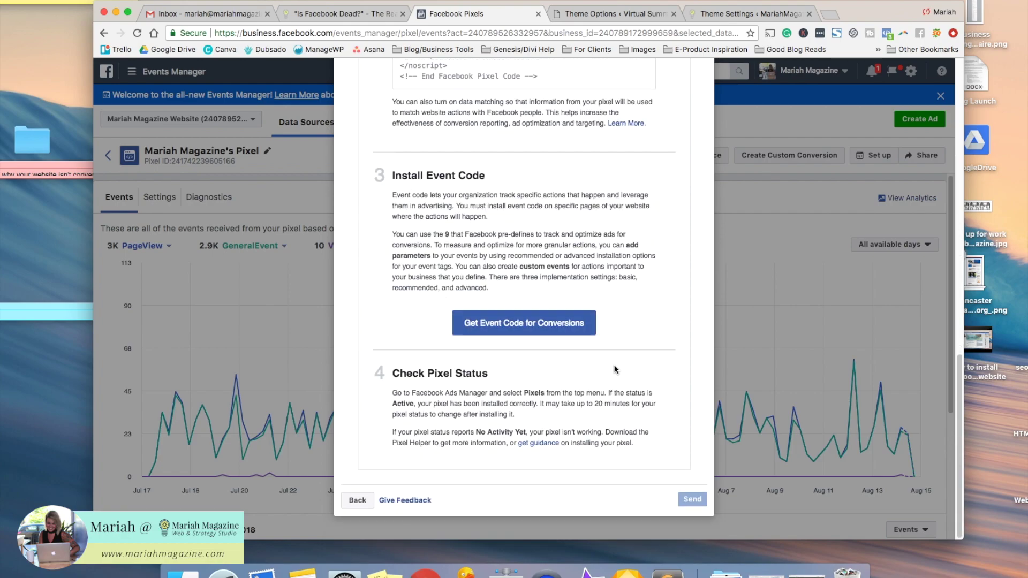
click(726, 241)
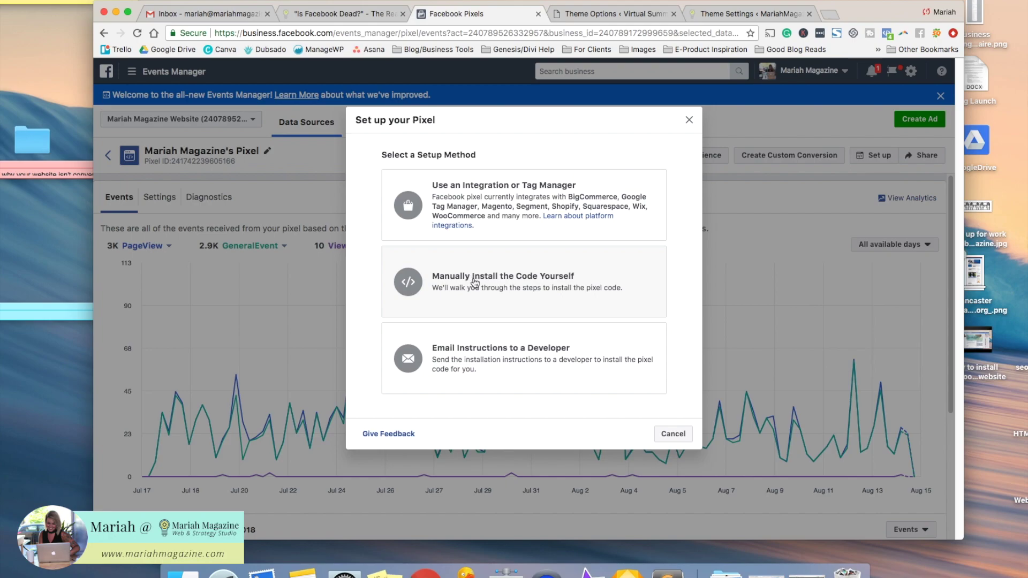
Choose Manually Install the Code Yourself and copy the full pixel base code
click(506, 286)
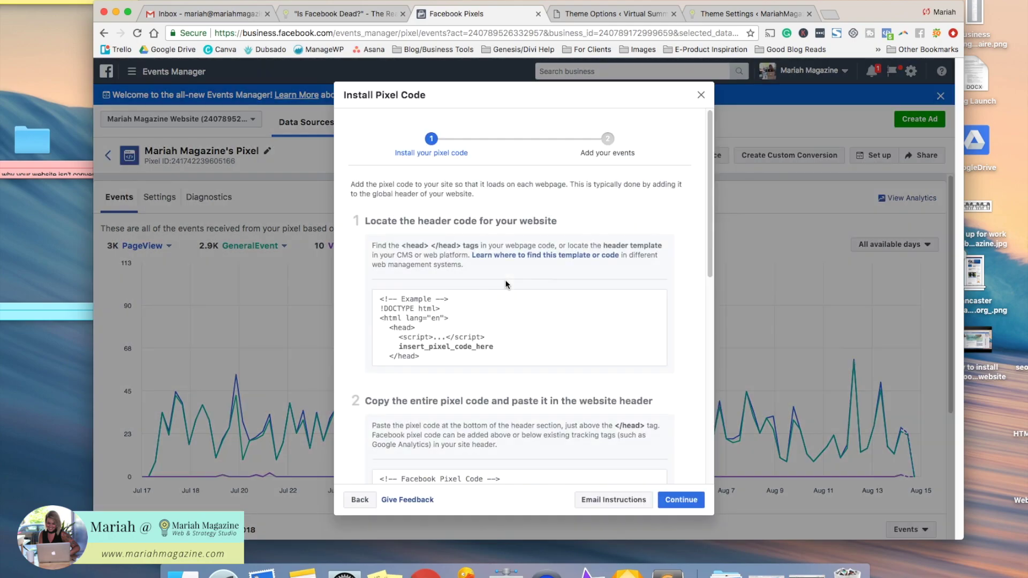
scroll(498, 278, down, 5)
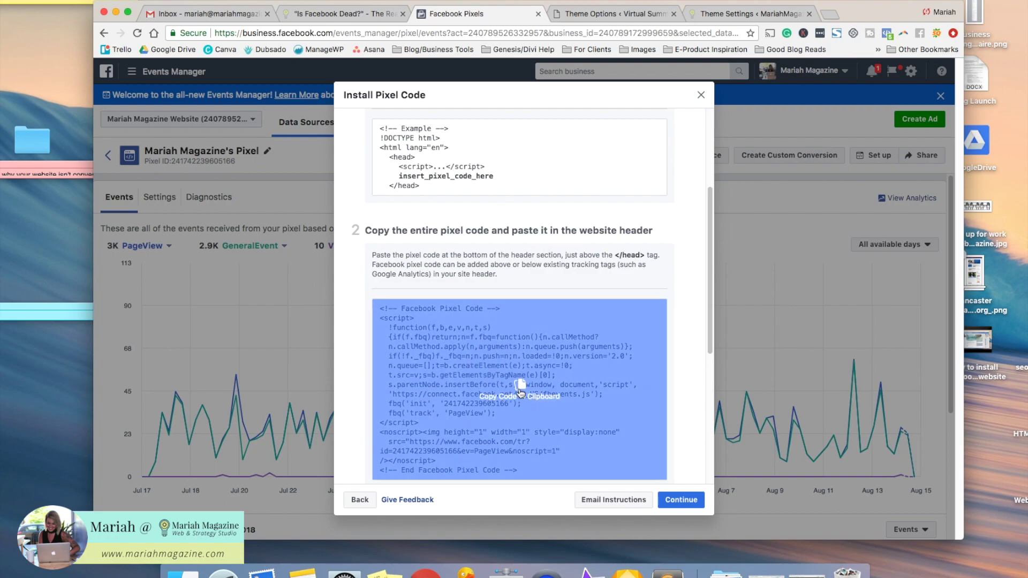
click(521, 387)
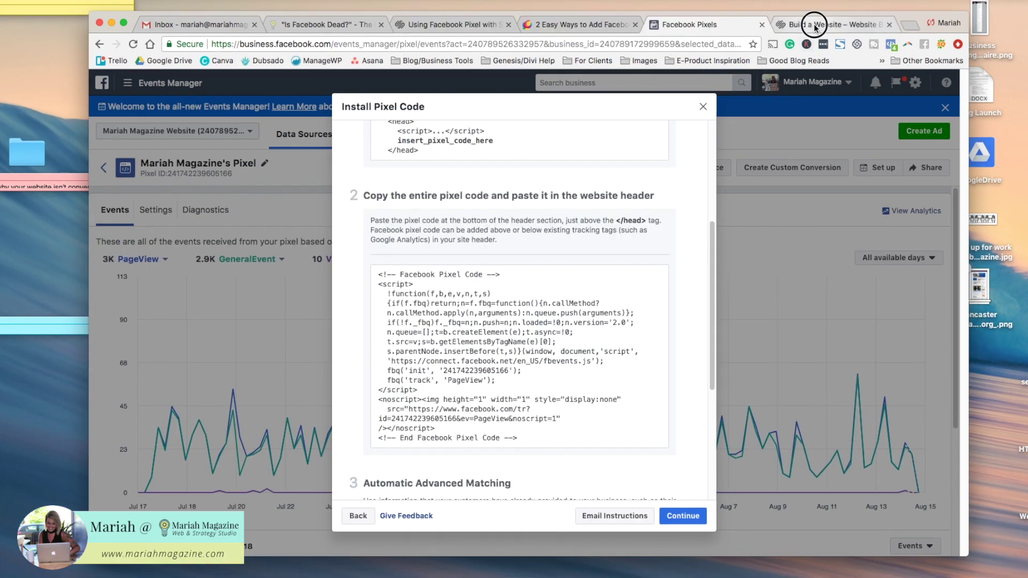
click(814, 25)
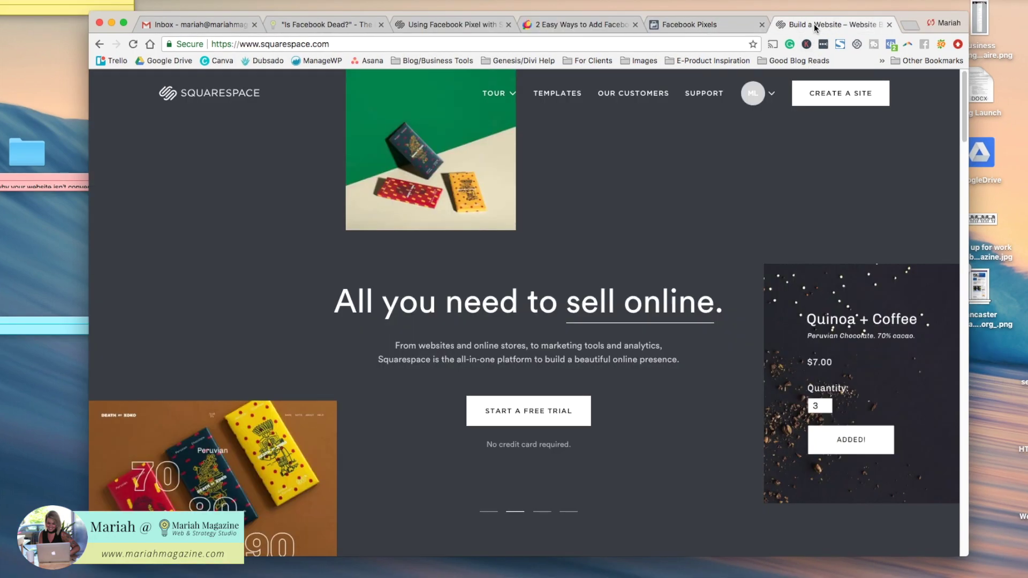
Open the website's Settings > Advanced > Code Injection page in Squarespace
mouse_move(755, 96)
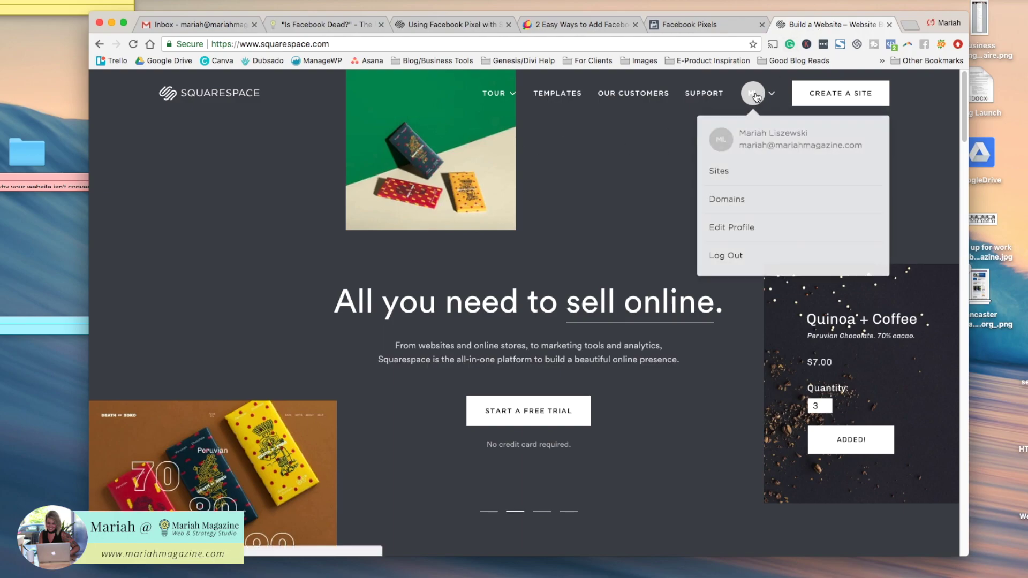
click(732, 174)
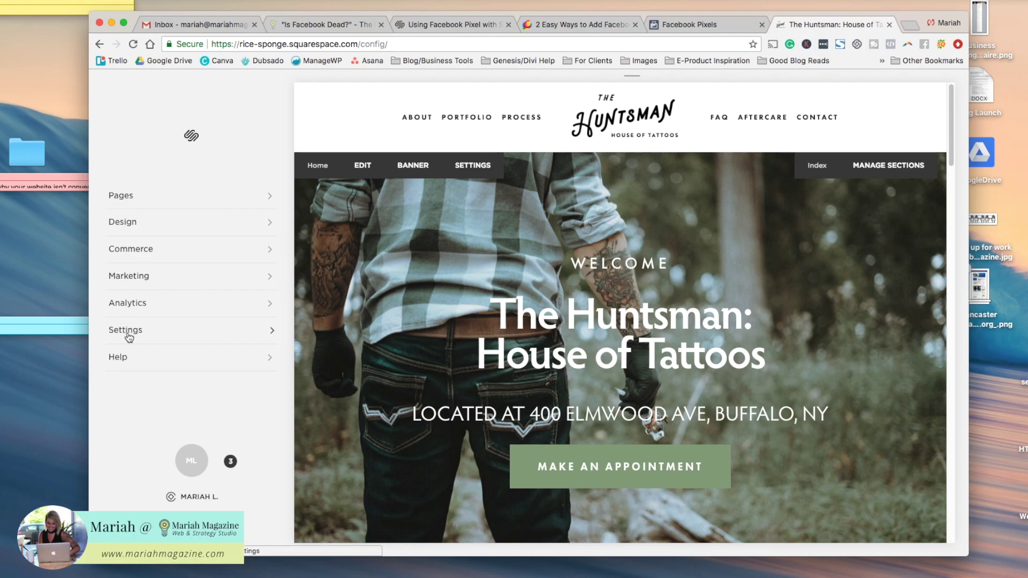
click(129, 332)
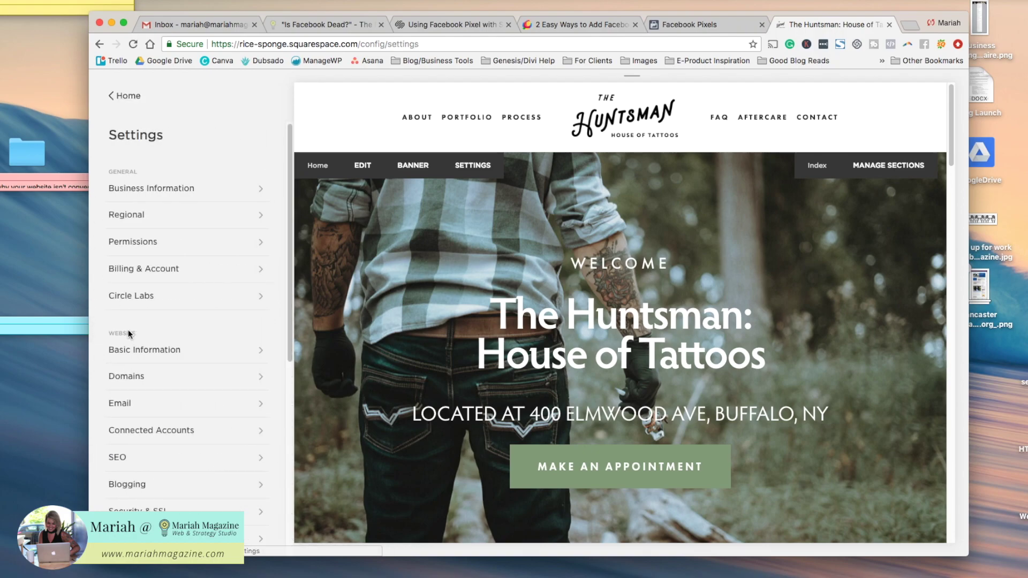
scroll(128, 330, down, 3)
scroll(138, 329, down, 3)
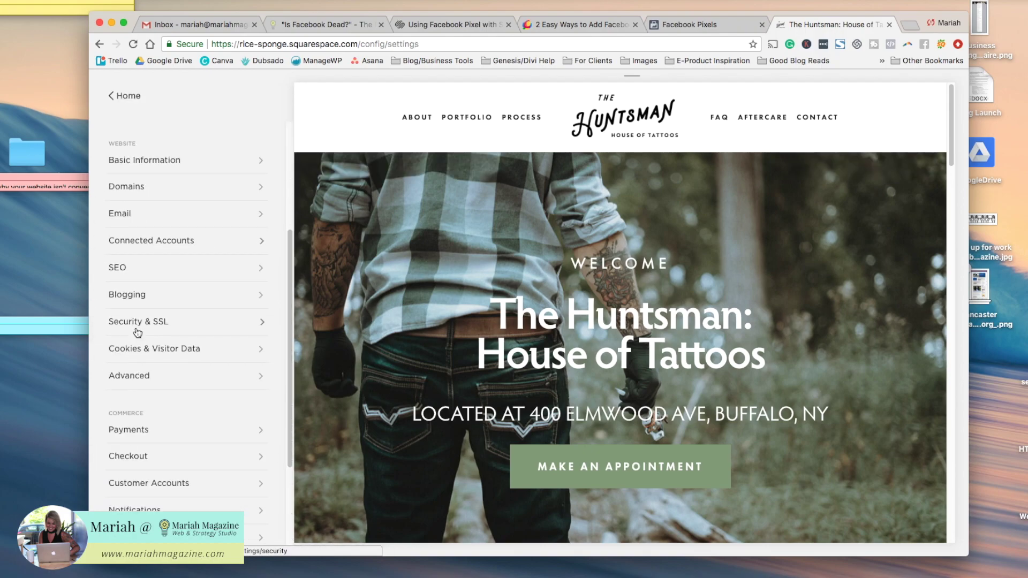
click(131, 378)
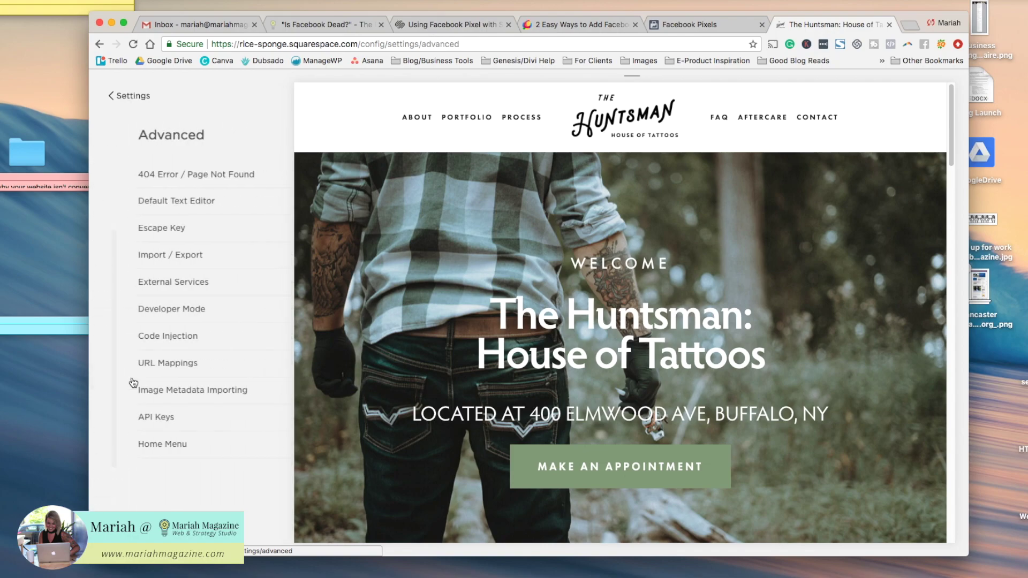
click(150, 337)
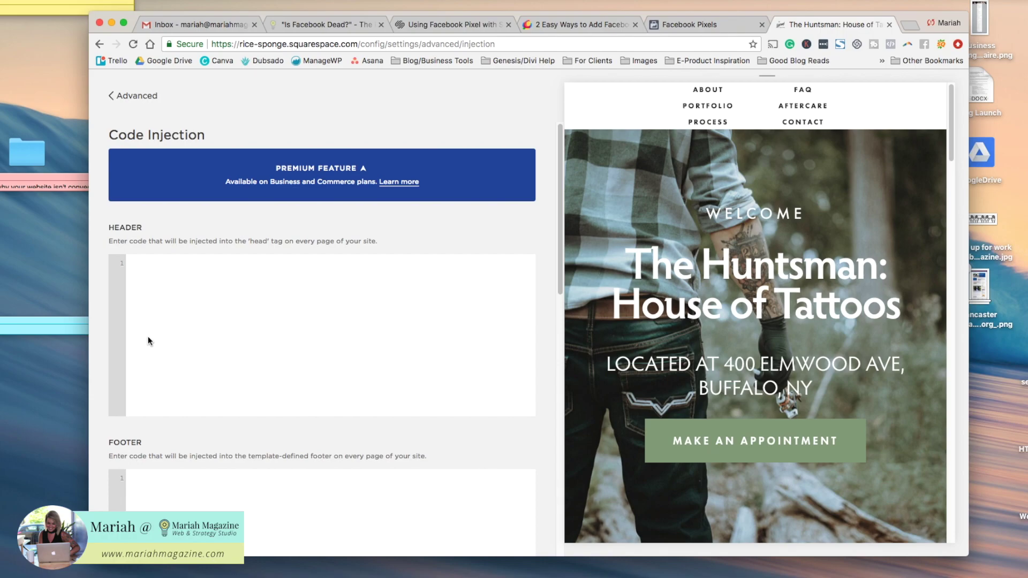
Paste the Facebook Pixel code into the Code Injection HEADER box and save
click(163, 265)
key(super+v)
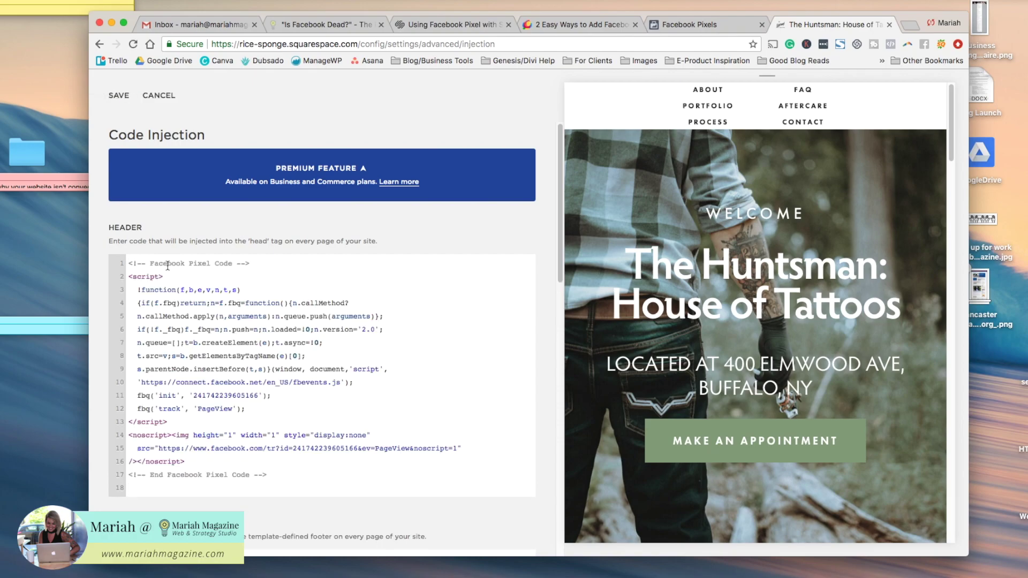
click(121, 98)
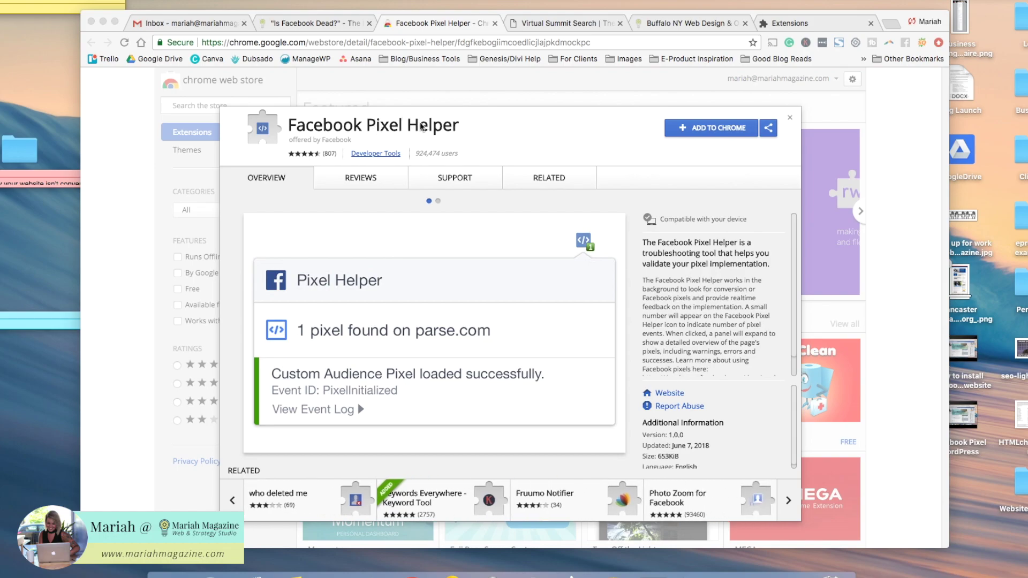
Add the Facebook Pixel Helper extension to Chrome and verify it on the extensions page
click(718, 135)
click(719, 135)
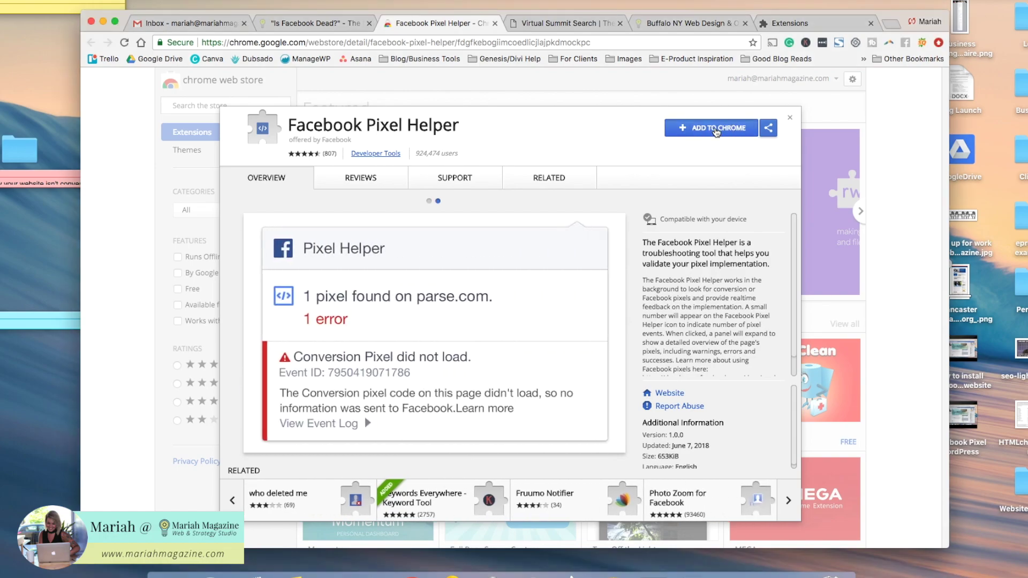
click(607, 161)
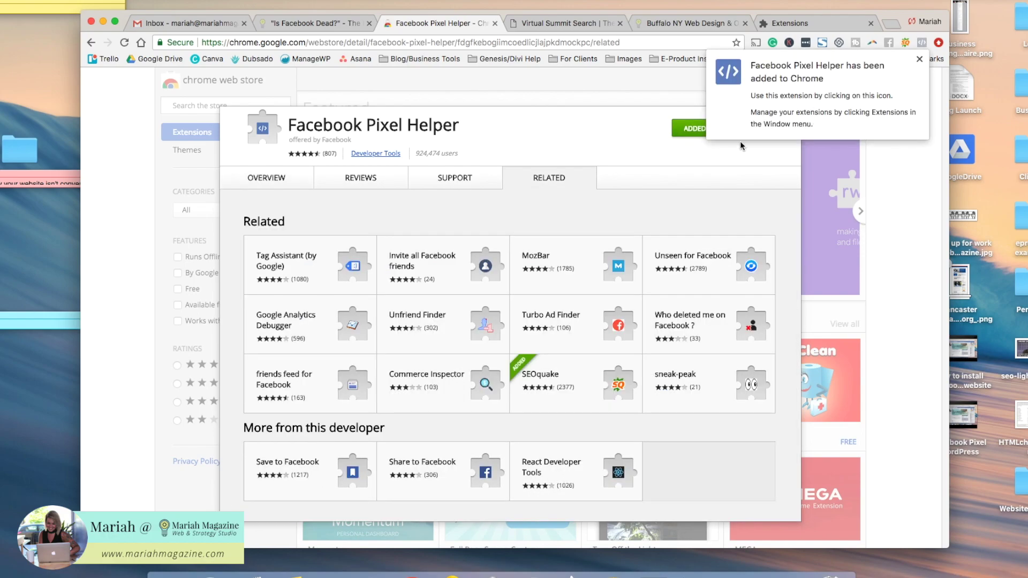
click(921, 60)
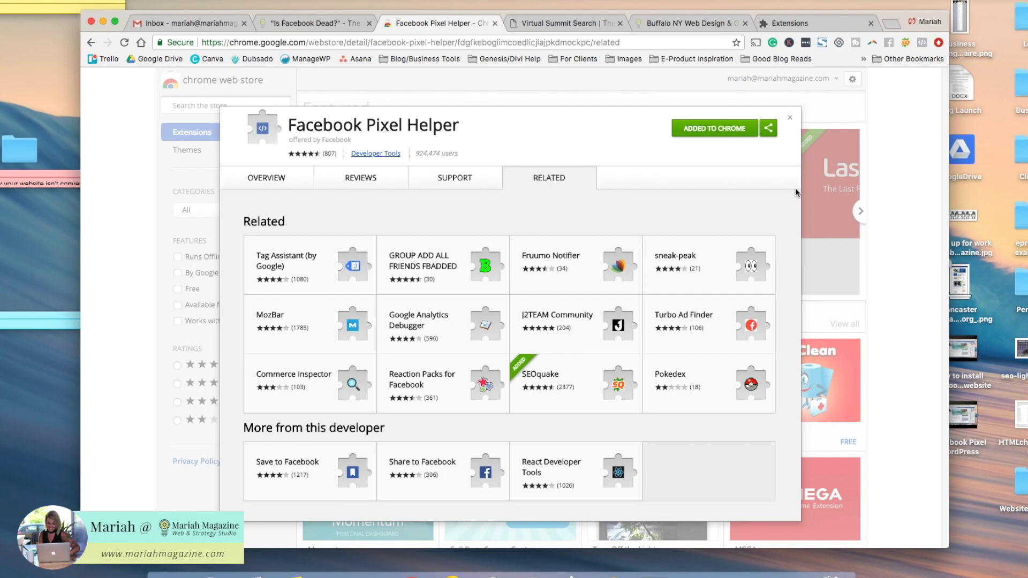
click(792, 23)
click(644, 42)
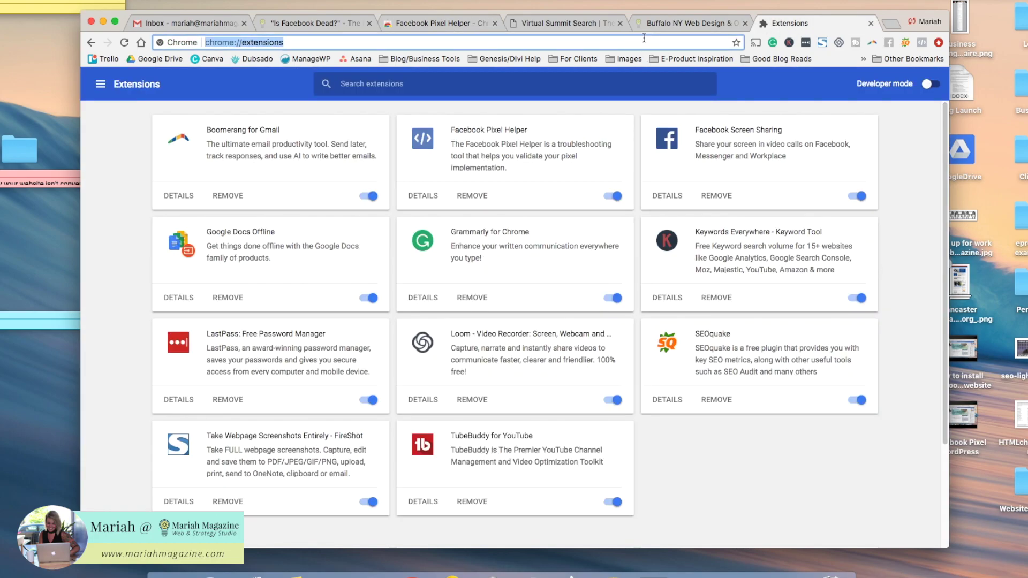
click(871, 24)
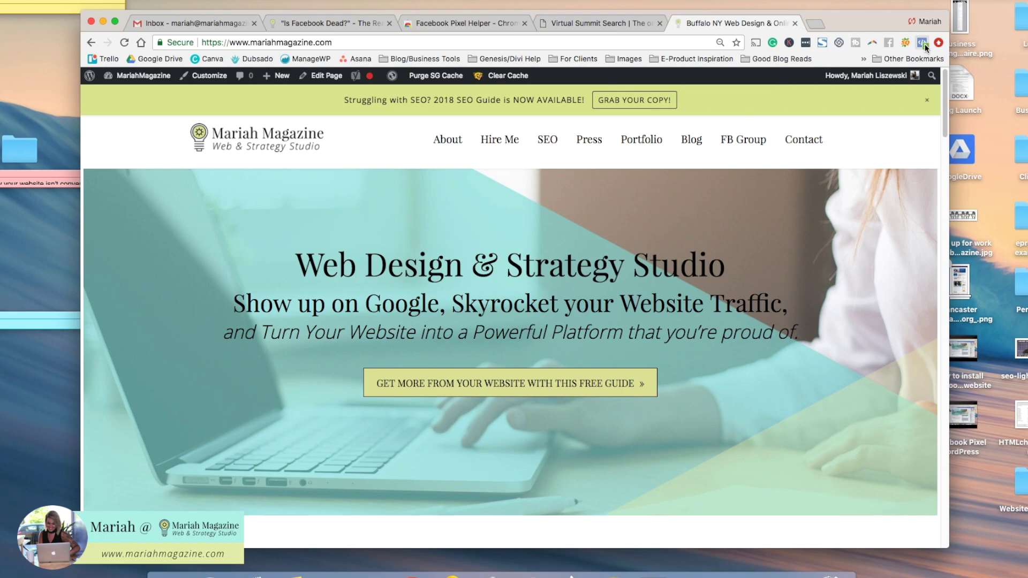
Run Pixel Helper on the studio site, inspecting its PageView and GeneralEvent details
click(923, 45)
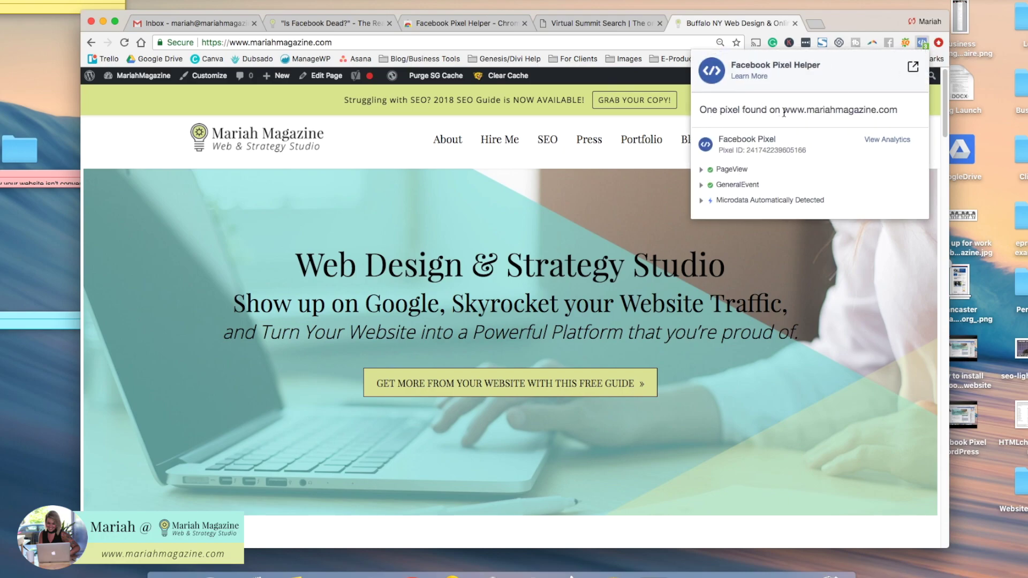
click(712, 172)
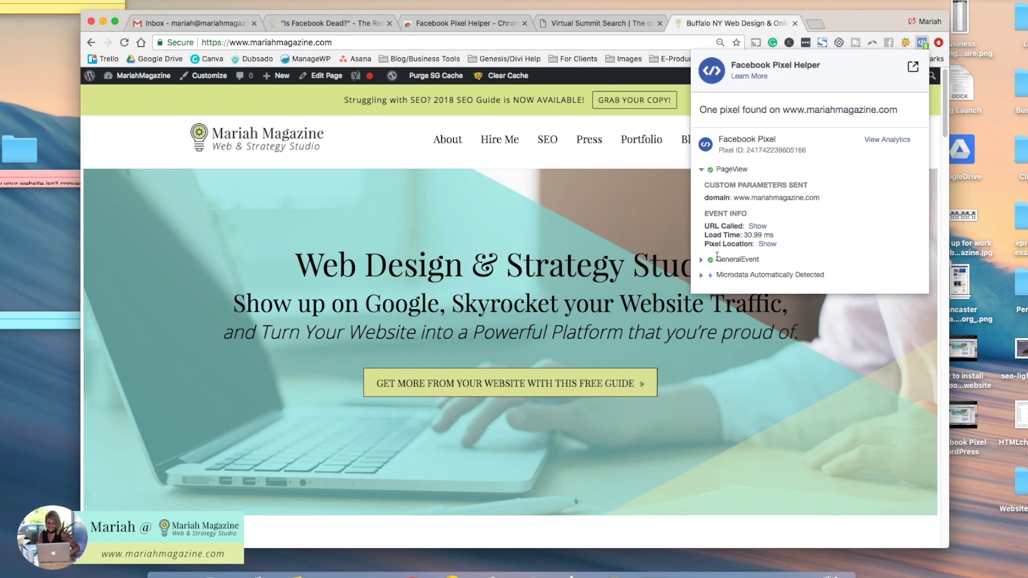
click(703, 261)
click(703, 259)
click(701, 169)
click(862, 23)
click(622, 22)
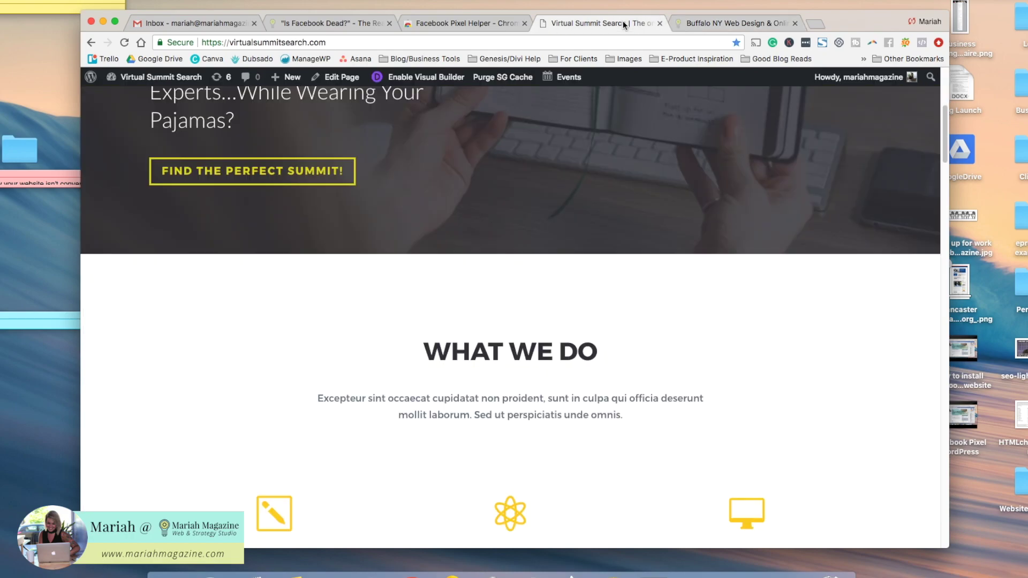
Run Pixel Helper on Virtual Summit Search, which reports no pixels found
click(923, 43)
click(700, 111)
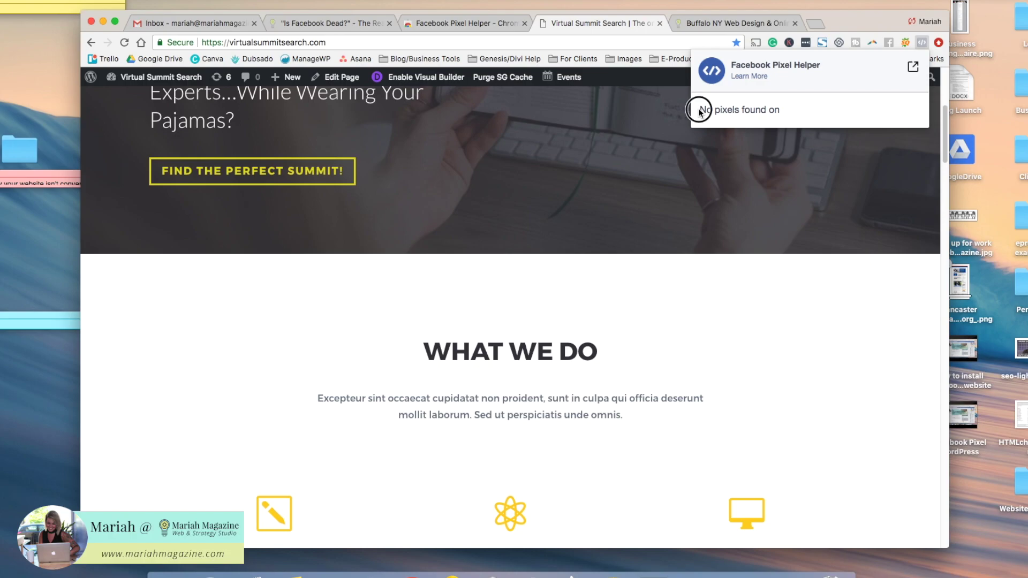
drag(699, 111, 789, 104)
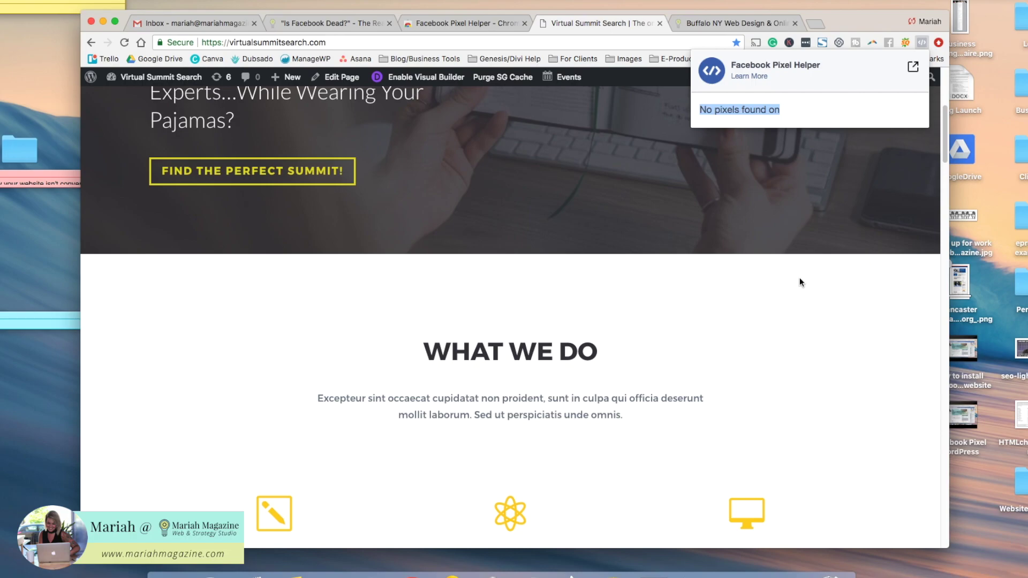
click(496, 24)
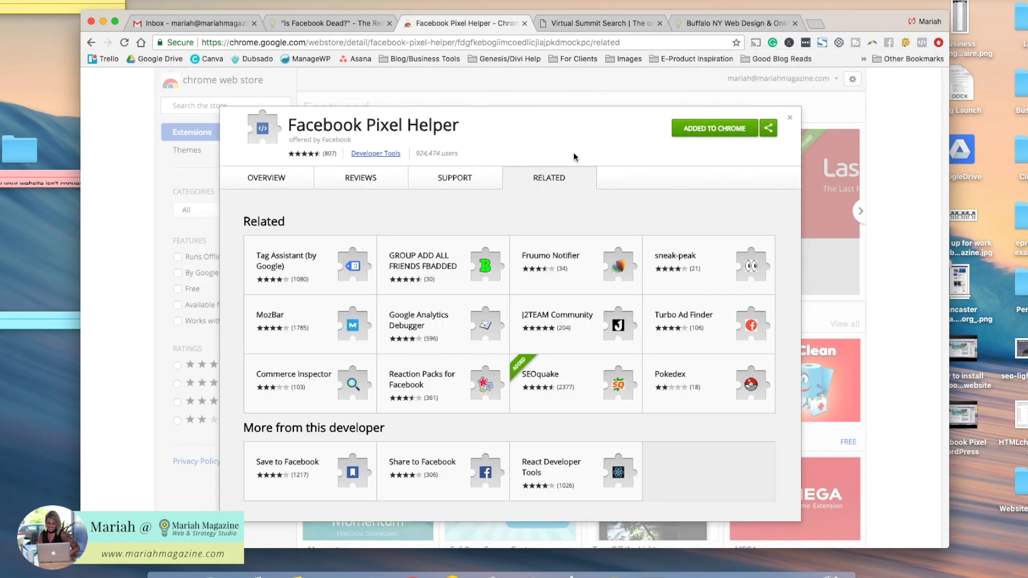
Switch back to the studio's website tab
click(696, 23)
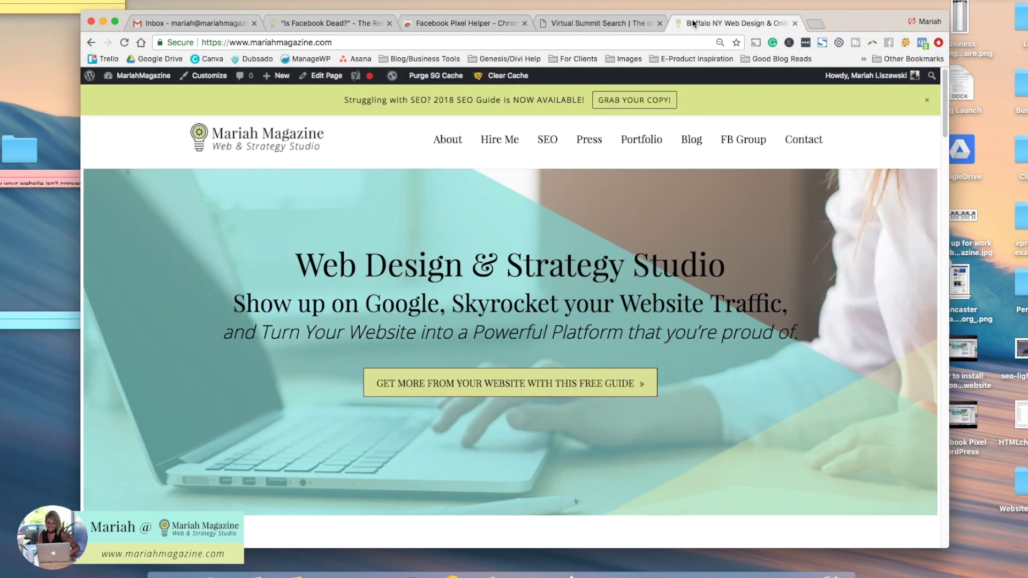